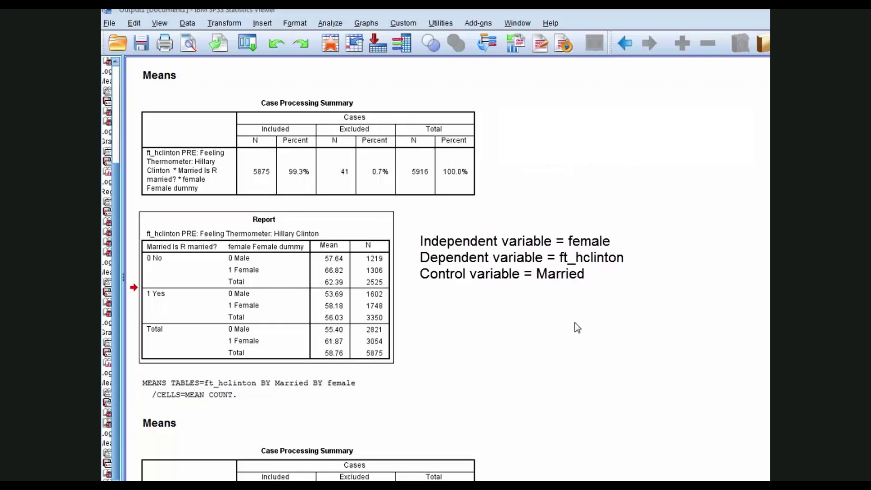
Step: Examine the Means report and the multiple-line graph of mean ft_hclinton by female and Married
click(309, 312)
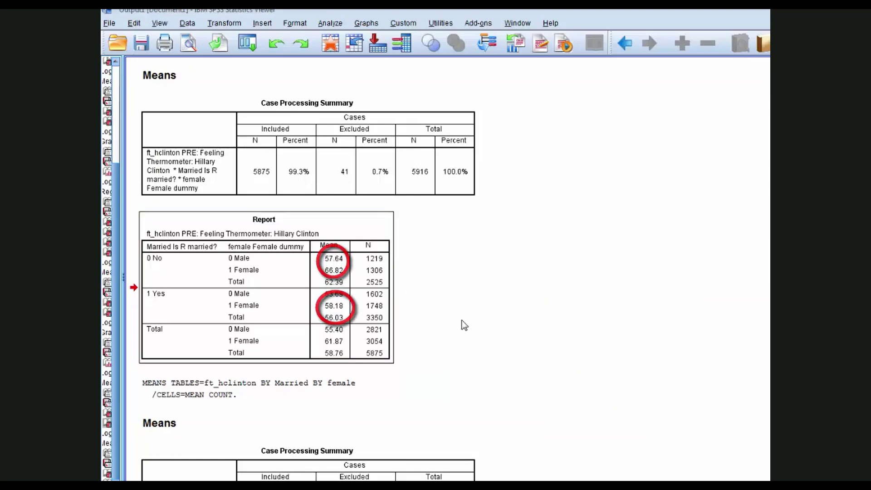
scroll(464, 325, down, 10)
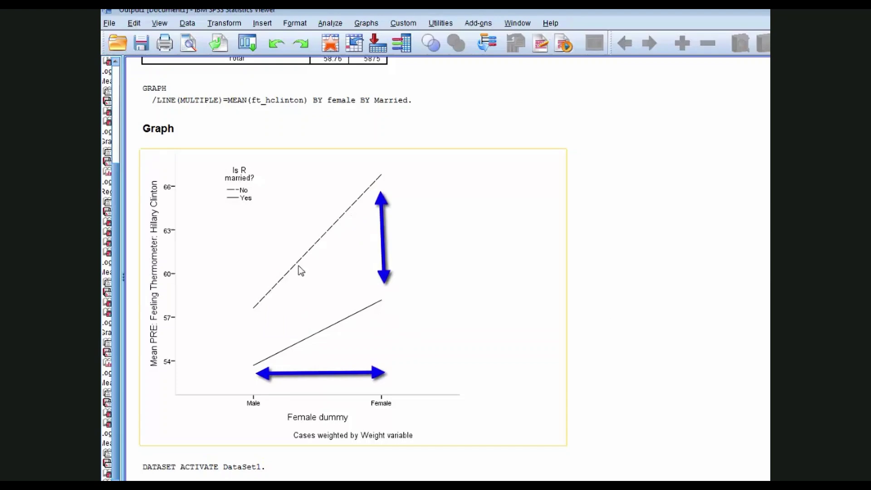
click(701, 287)
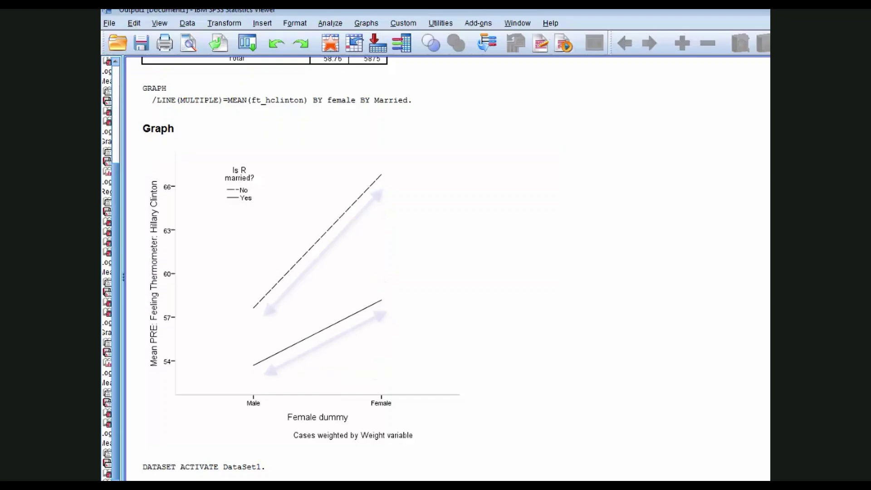
click(401, 310)
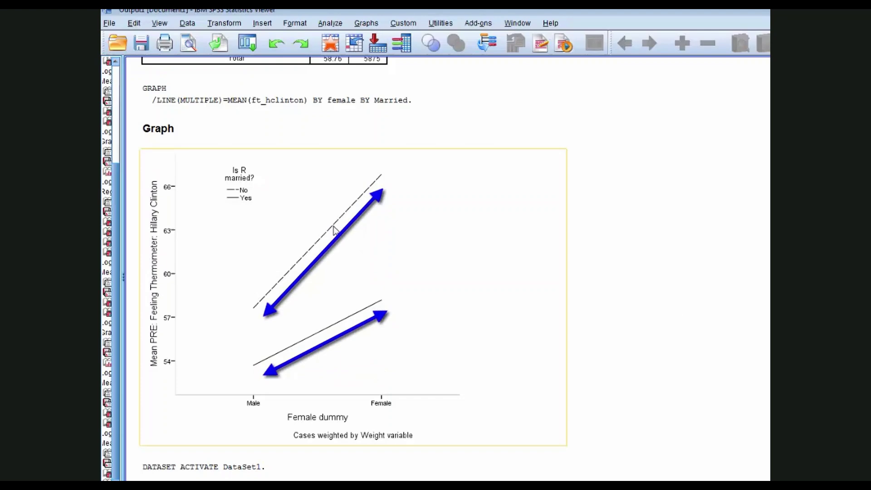
click(627, 321)
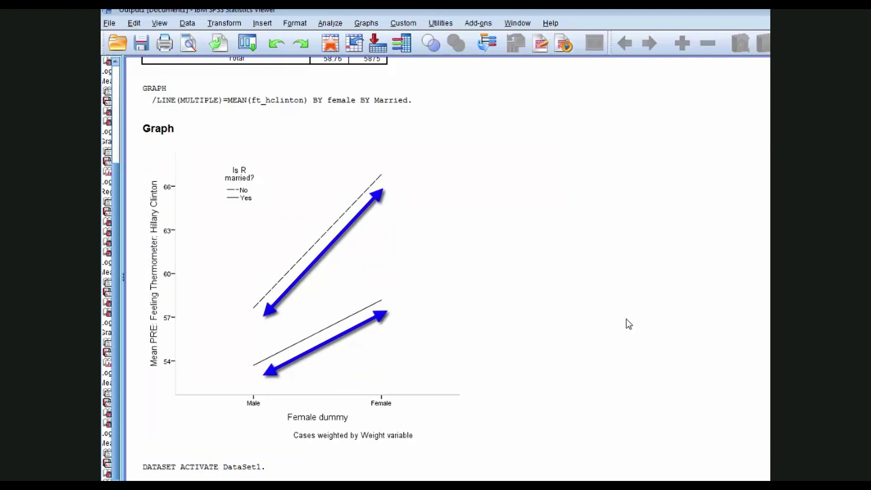
click(556, 443)
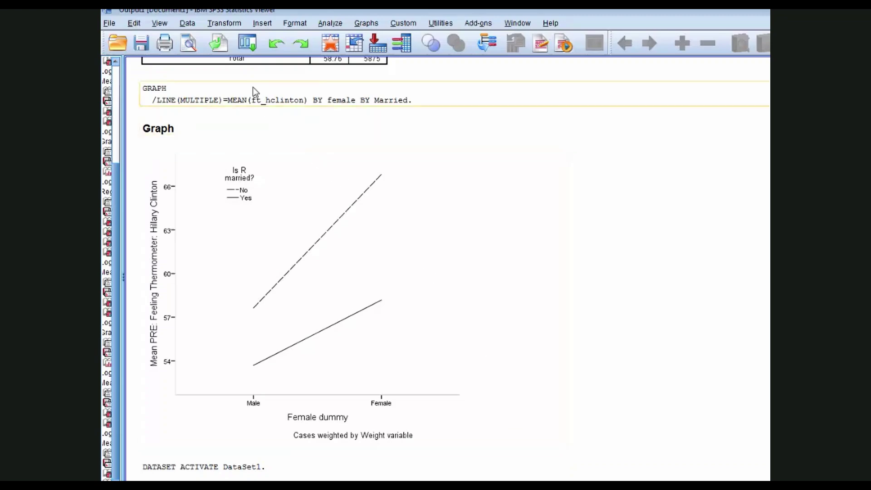
Step: Set up a Compute Variable transformation with target variable Married_female and numeric expression Married*female
click(226, 24)
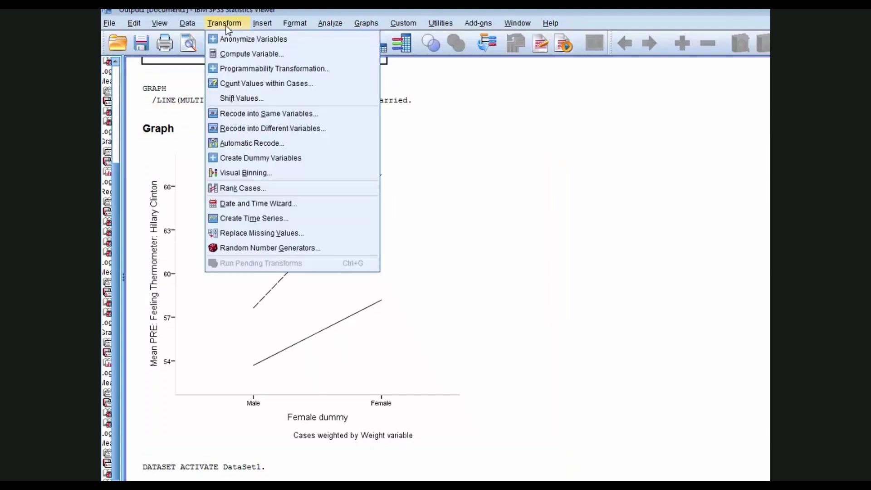
click(239, 55)
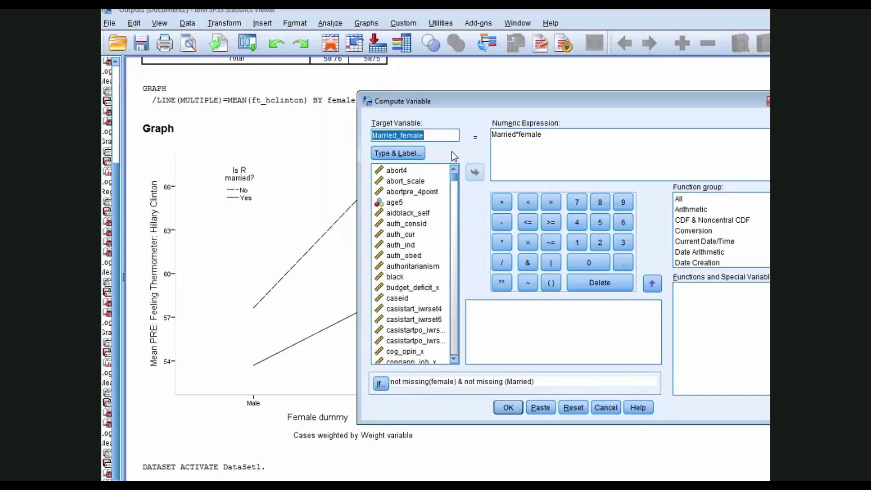
click(449, 136)
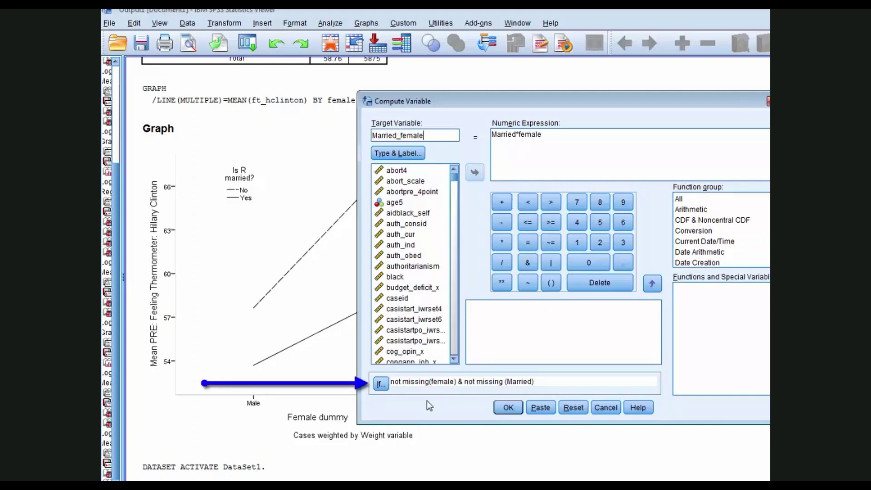
Step: Restrict the computation to cases satisfying not missing(female) & not missing (Married), and run it, overwriting the existing Married_female variable
click(381, 383)
drag(536, 107, 473, 101)
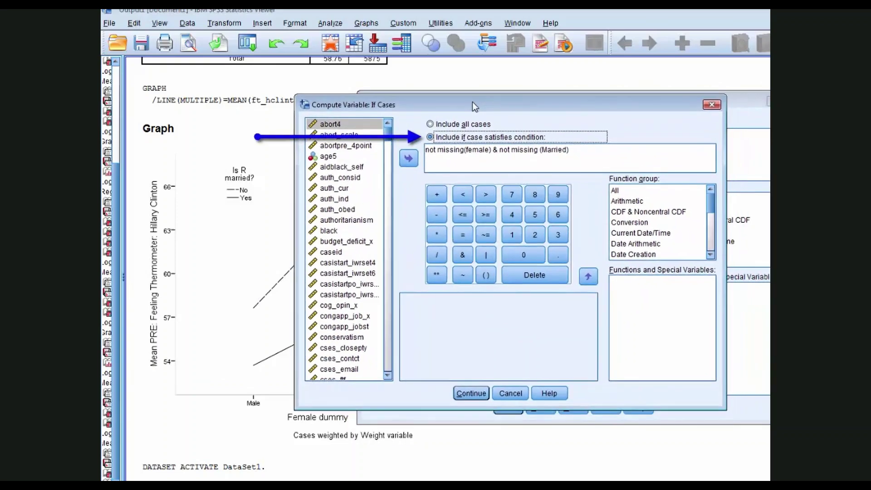
click(430, 125)
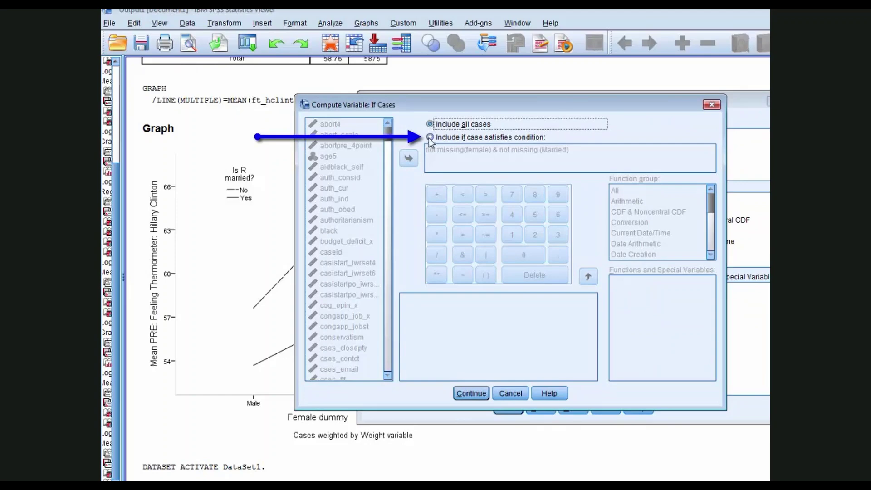
click(430, 137)
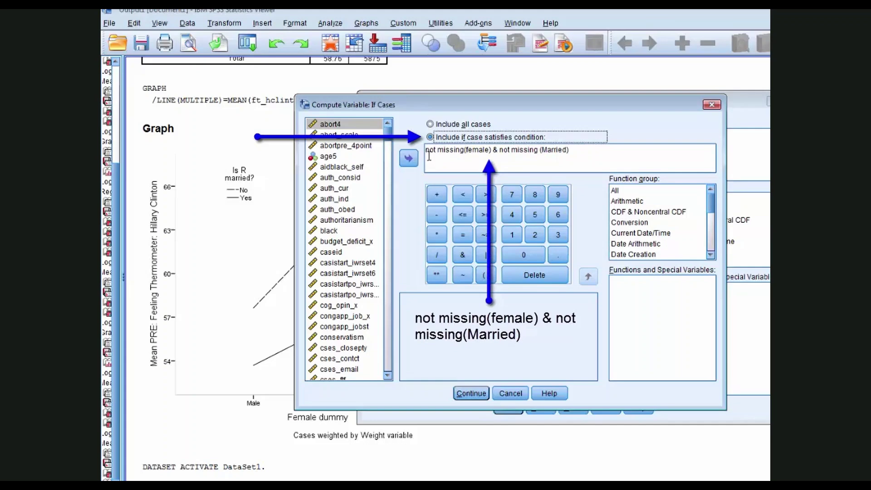
double_click(473, 150)
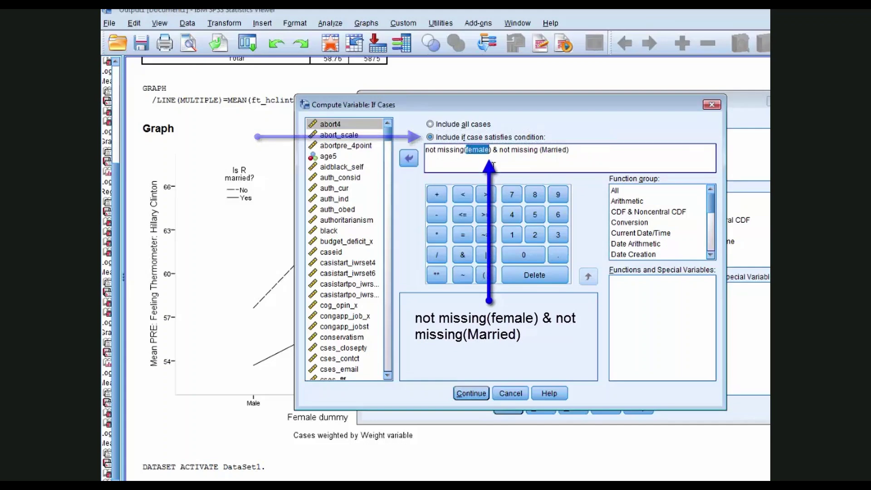
double_click(555, 151)
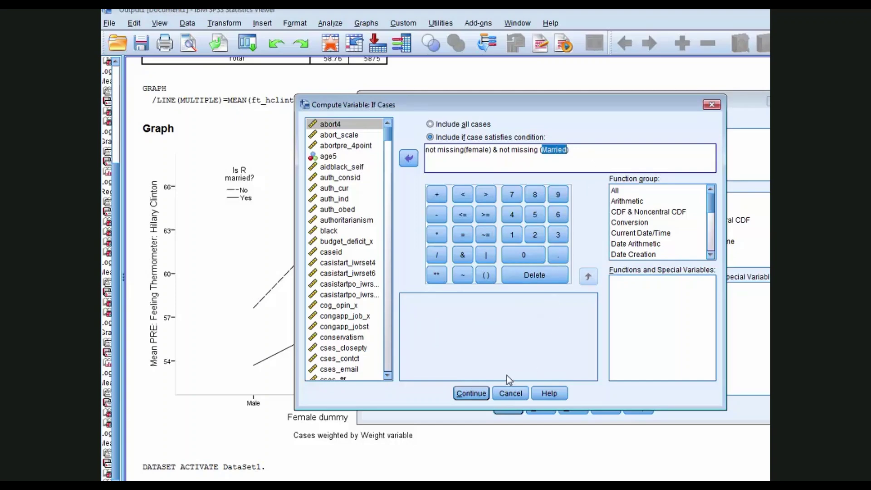
click(472, 394)
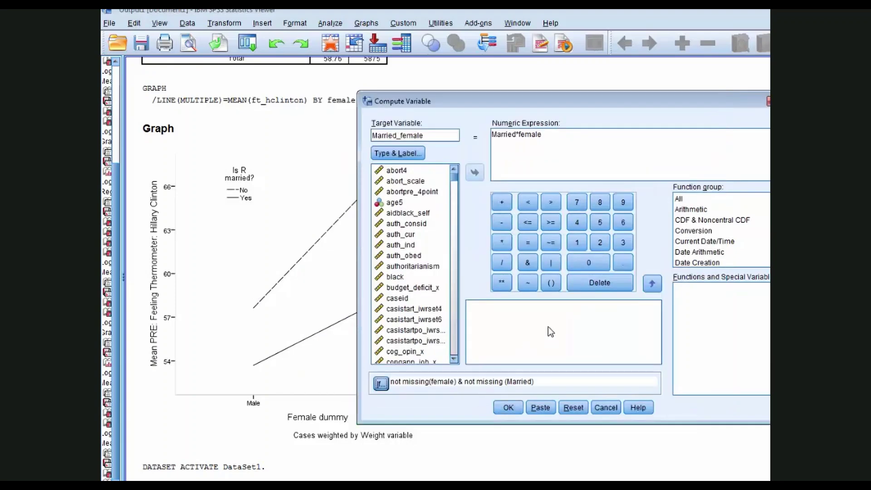
click(509, 408)
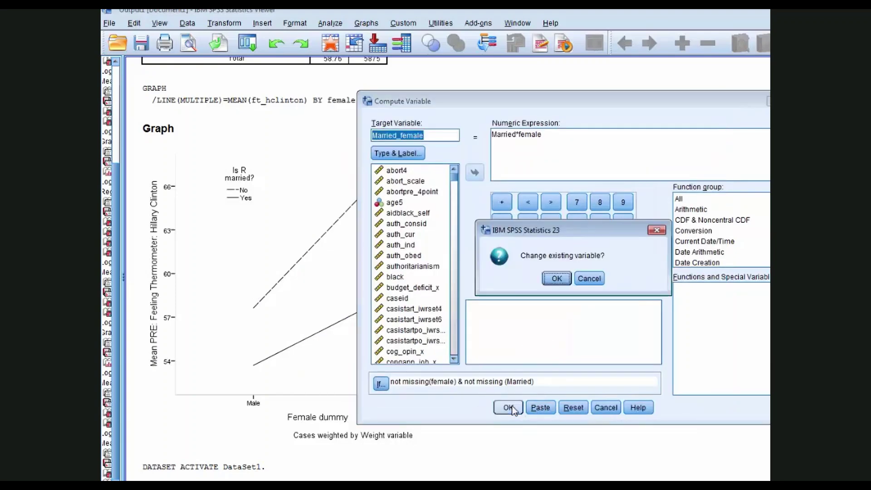
click(557, 280)
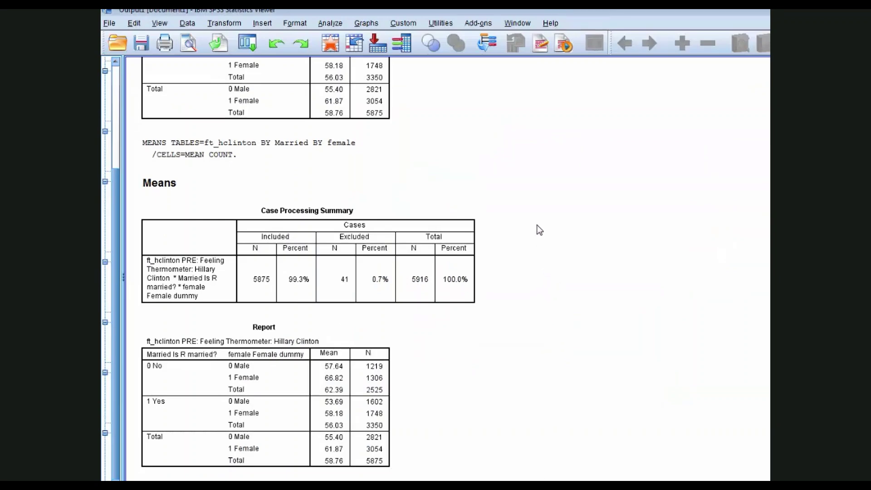
Step: Run a linear regression with ft_hclinton as dependent and female, Married and Married_female as independents, using the Enter method
click(335, 26)
mouse_move(463, 134)
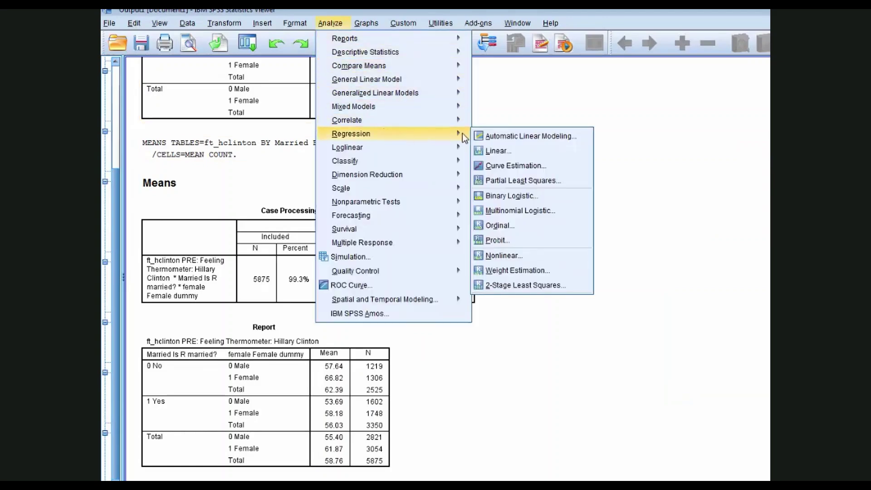
click(488, 151)
drag(483, 103, 454, 91)
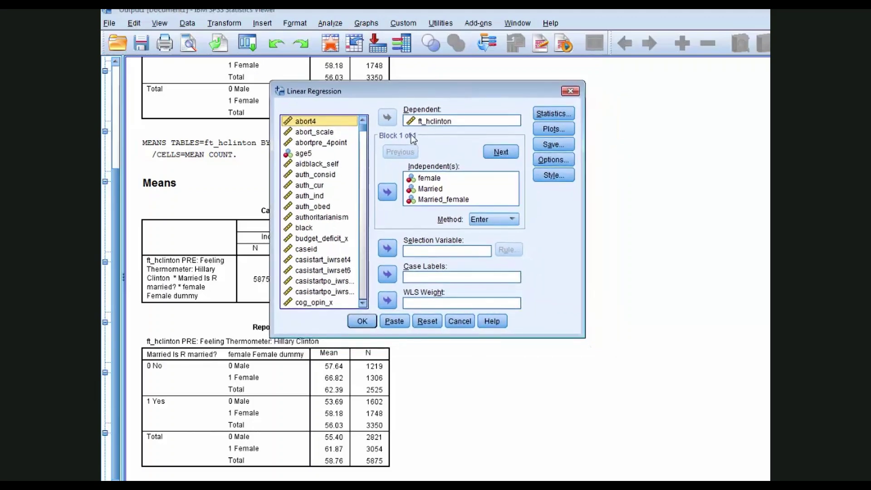
click(427, 124)
click(422, 180)
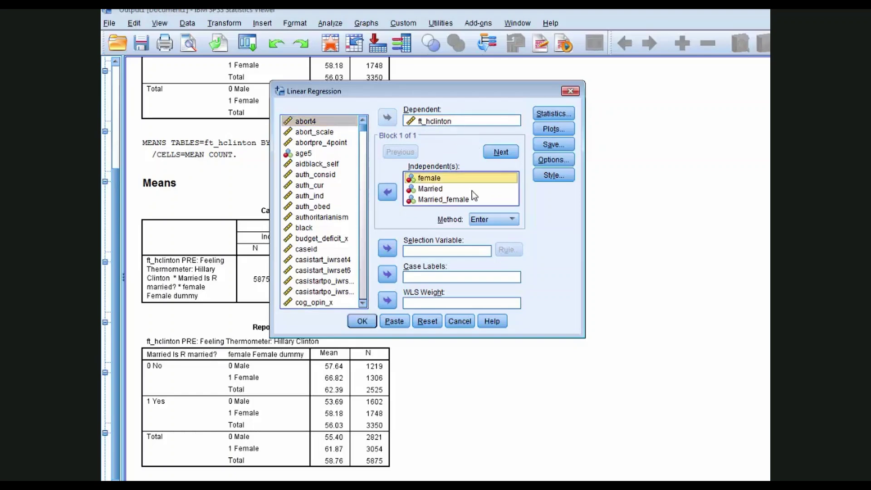
ctrl+click(494, 198)
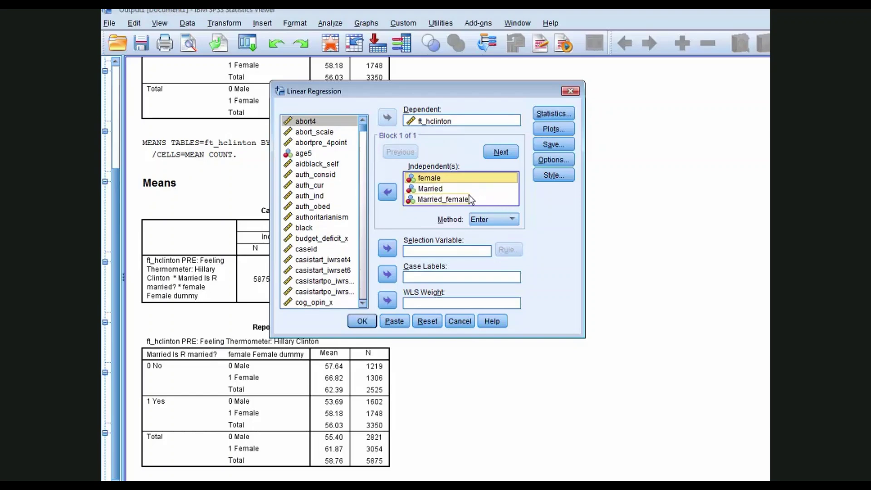
click(436, 190)
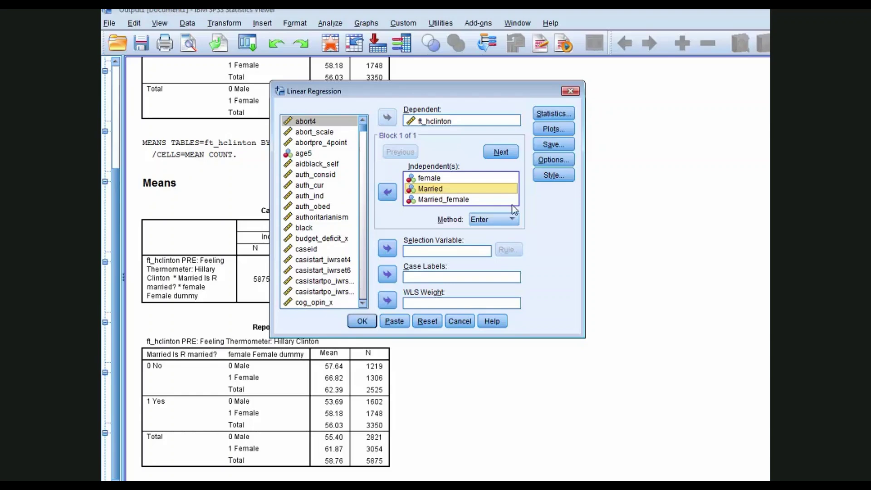
click(451, 199)
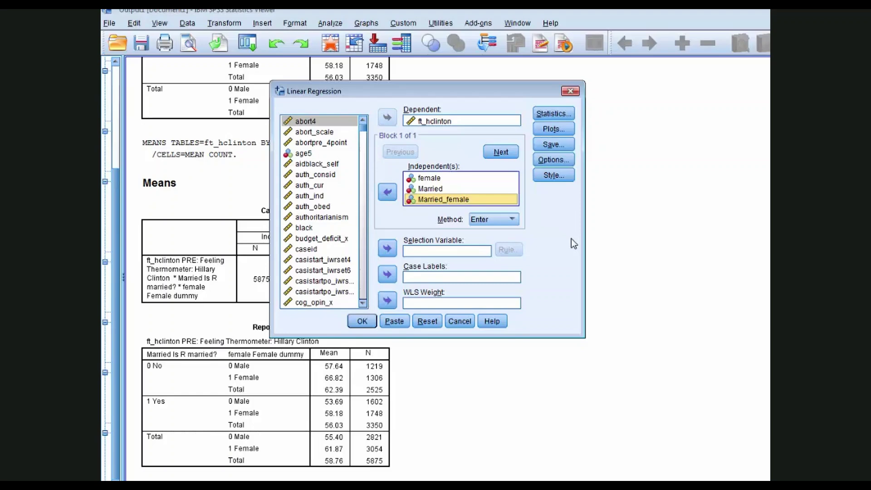
click(363, 322)
Step: Examine the Coefficients table in the regression output for the constant, female, Married and Married_female
scroll(568, 246, down, 3)
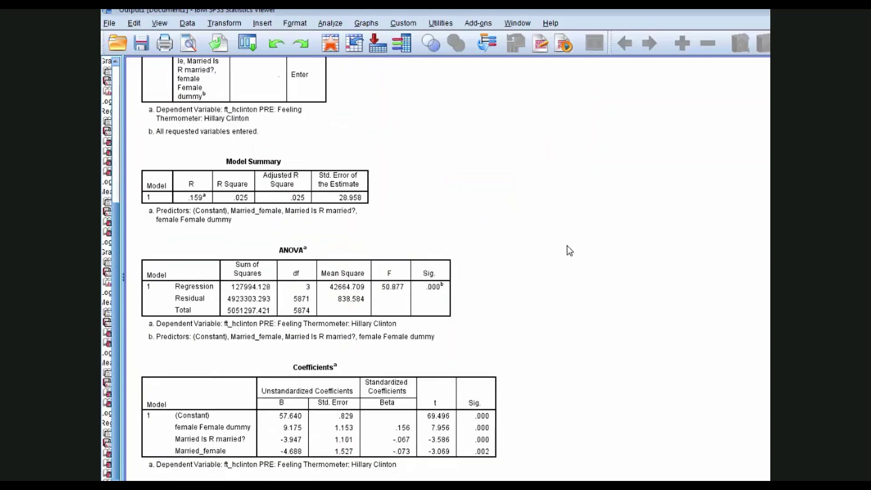
click(423, 397)
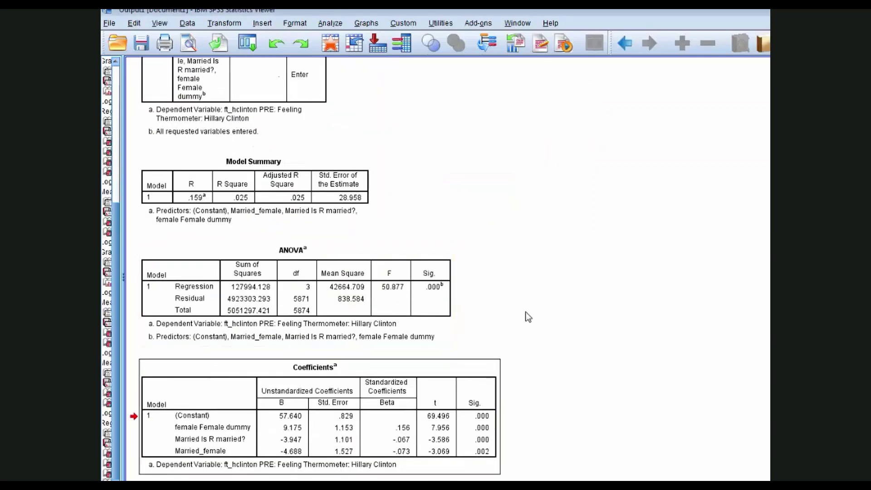
scroll(536, 232, down, 5)
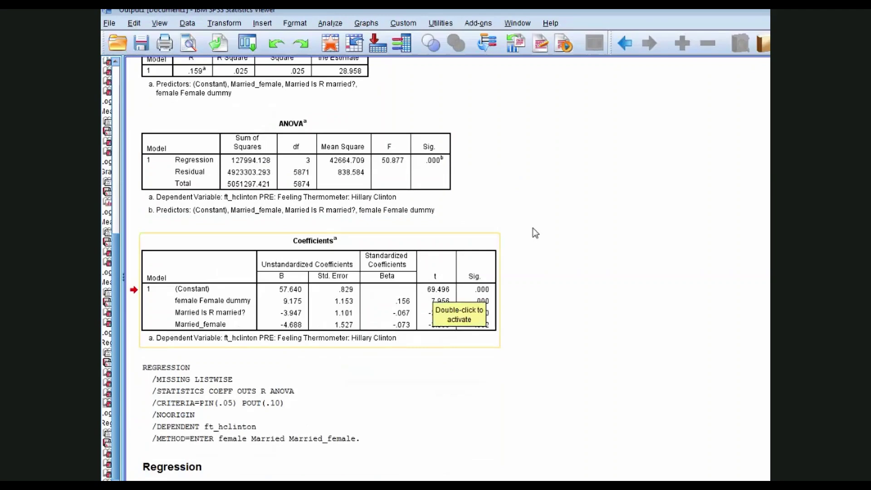